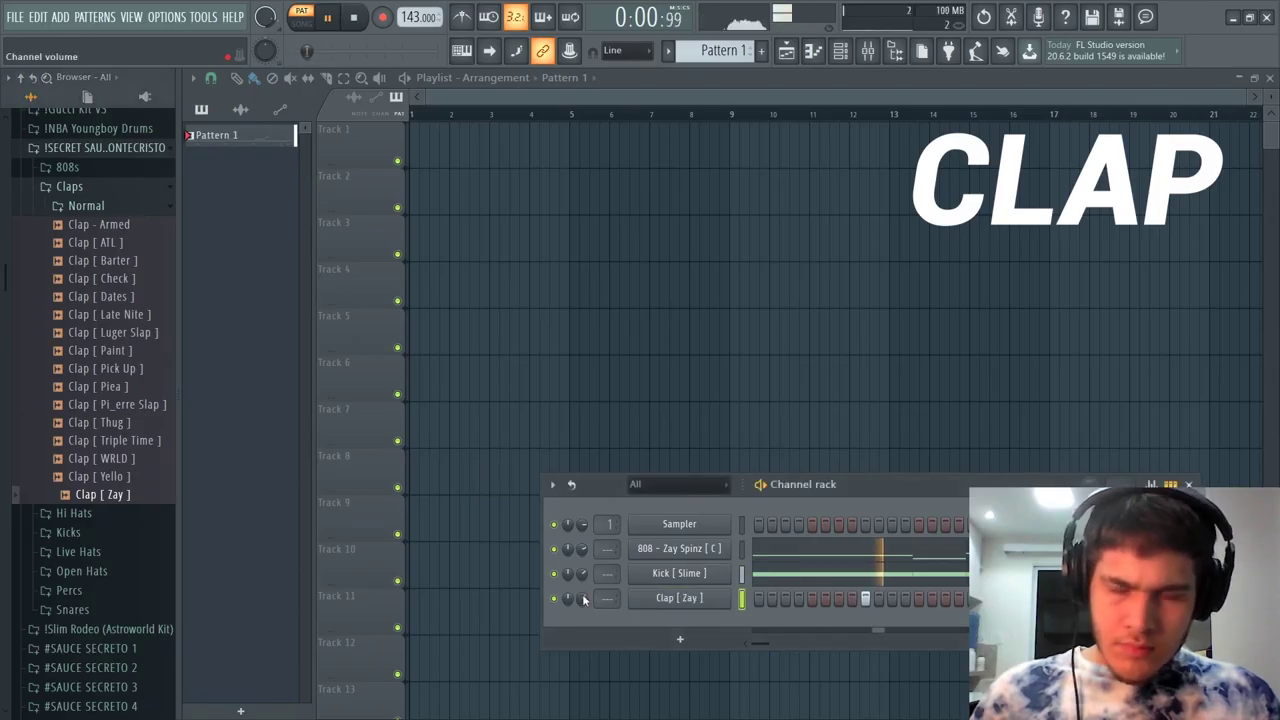
# Step: Adjust the channel volume of Clap [ Zay ] in the channel rack
pyautogui.moveTo(584, 600); pyautogui.dragTo(582, 594)
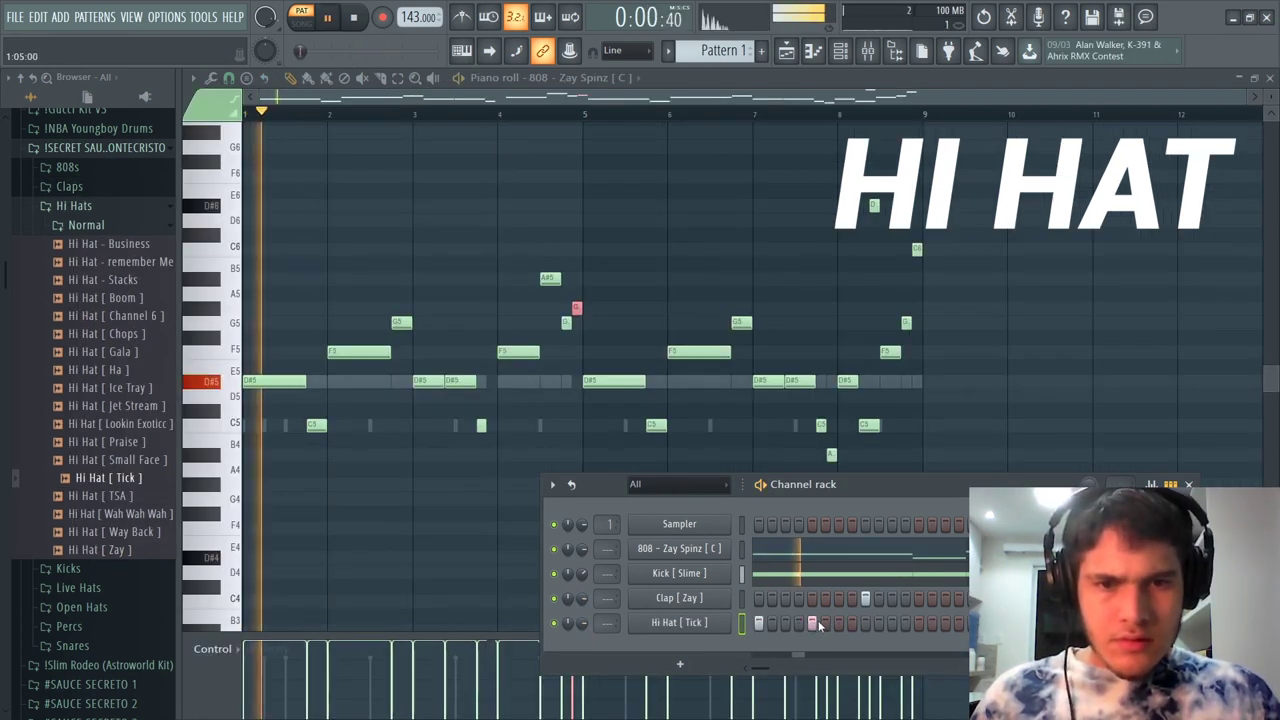
# Step: Place Hi Hat [ Tick ] hits on steps 7, 13 and 15 of Pattern 1 and play the pattern back
pyautogui.click(838, 623)
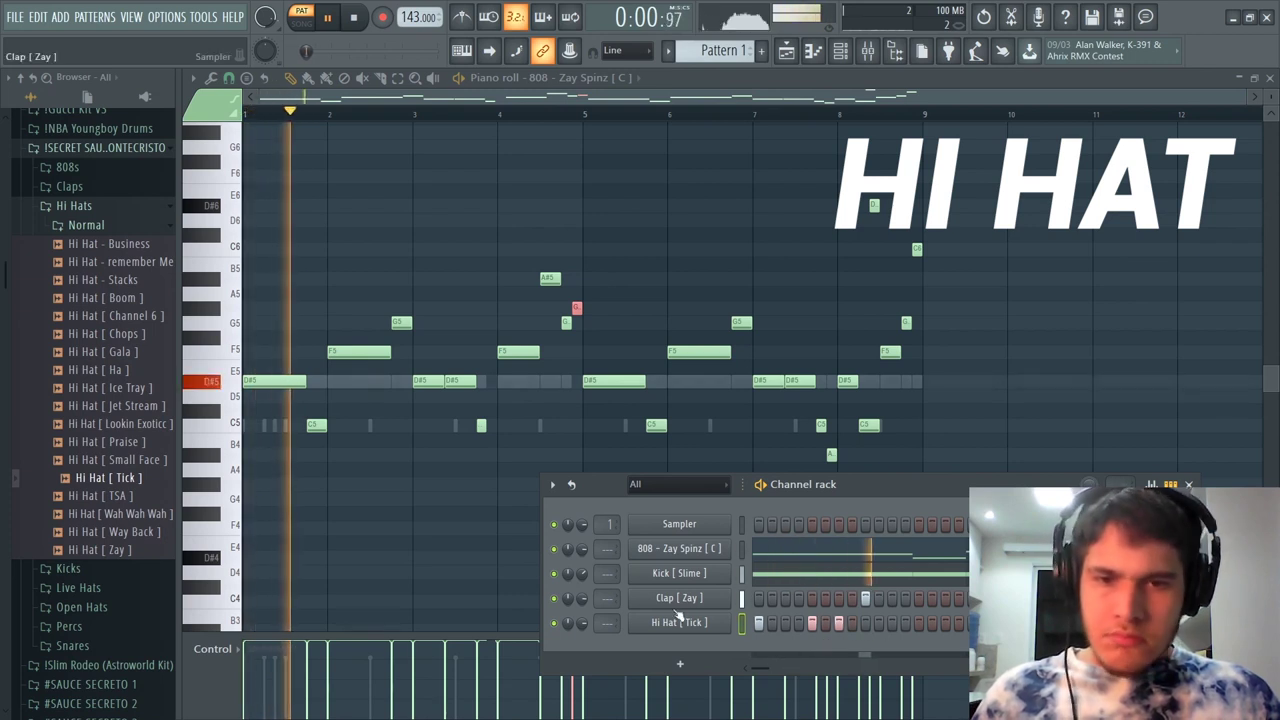
pyautogui.press('space')
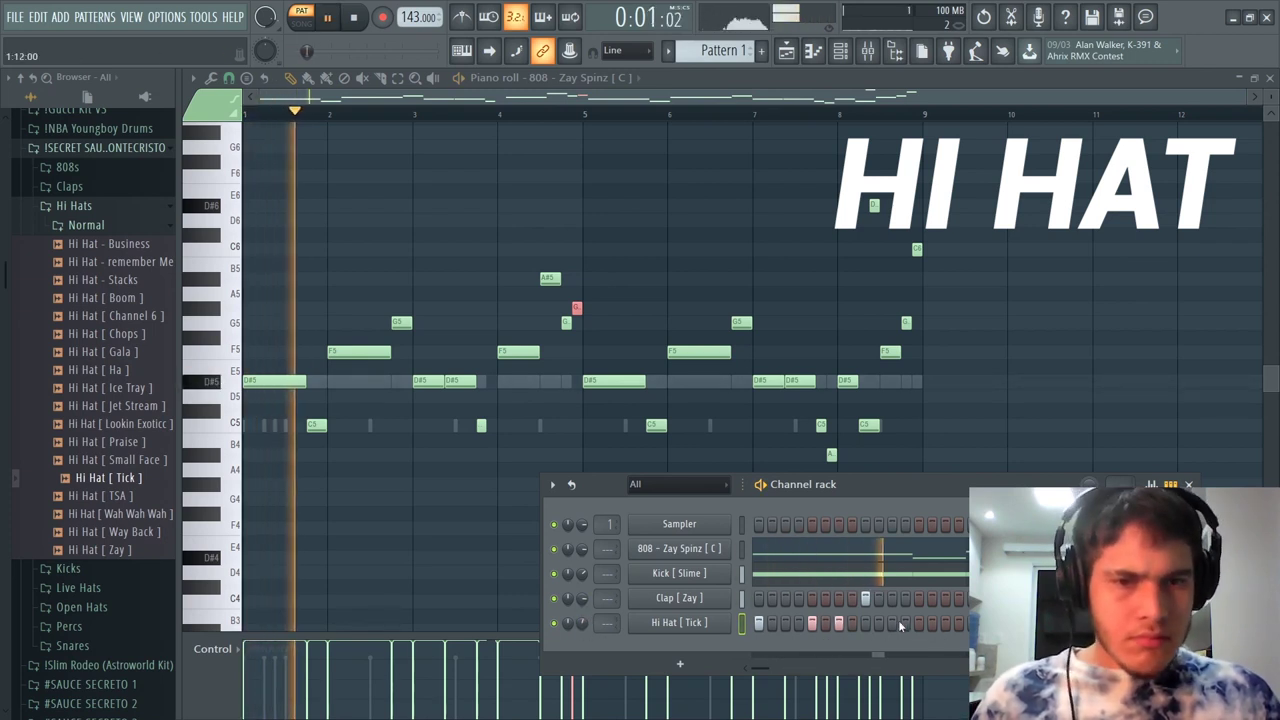
pyautogui.click(917, 623)
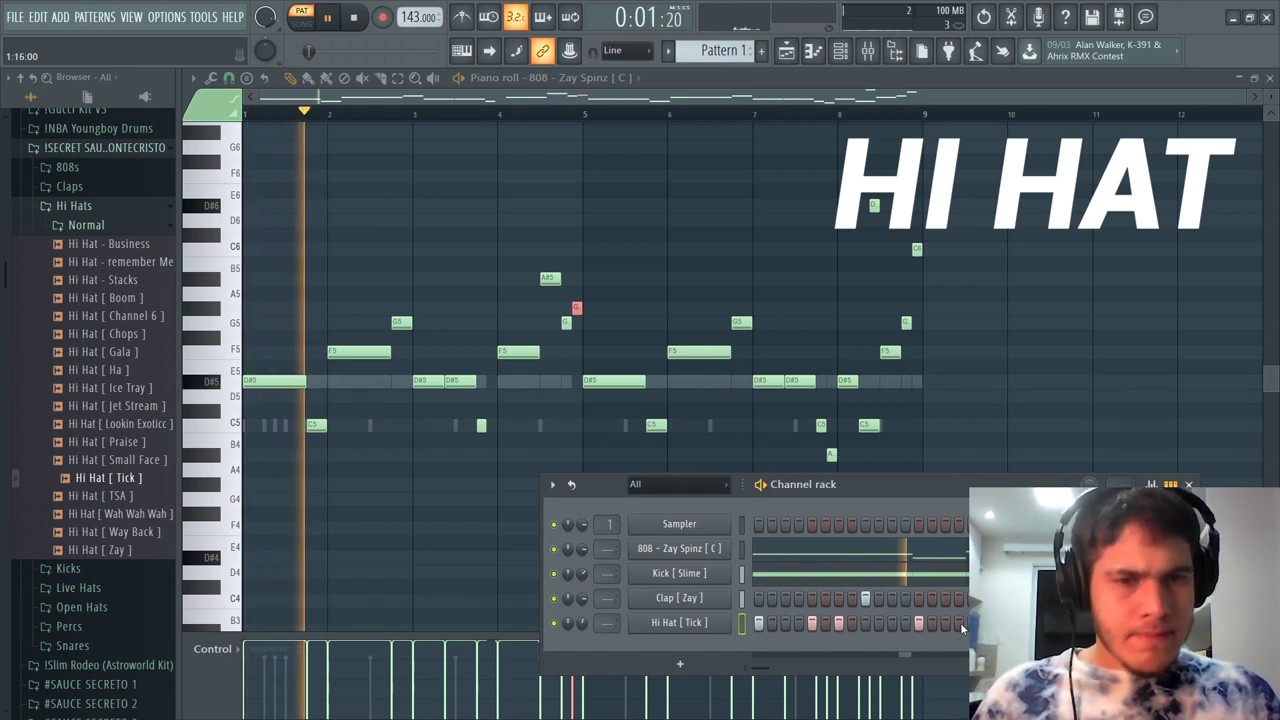
pyautogui.click(931, 623)
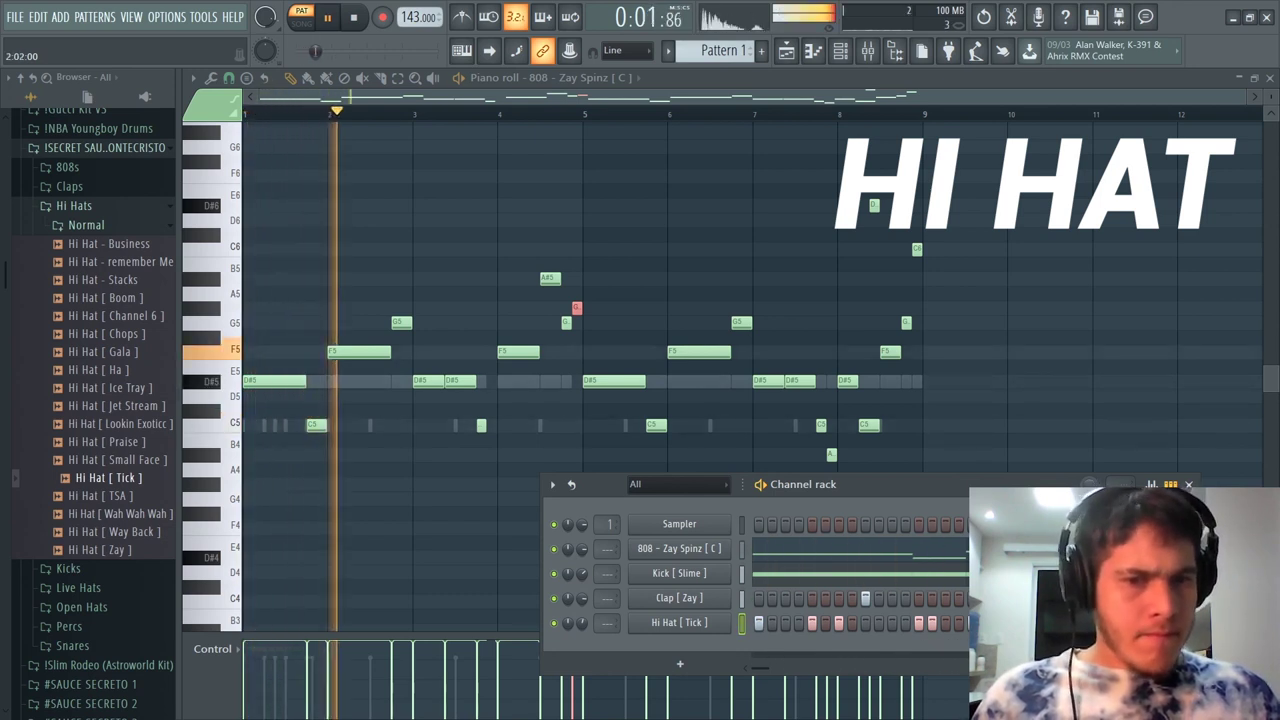
pyautogui.rightClick(931, 623)
pyautogui.click(945, 623)
pyautogui.click(971, 623)
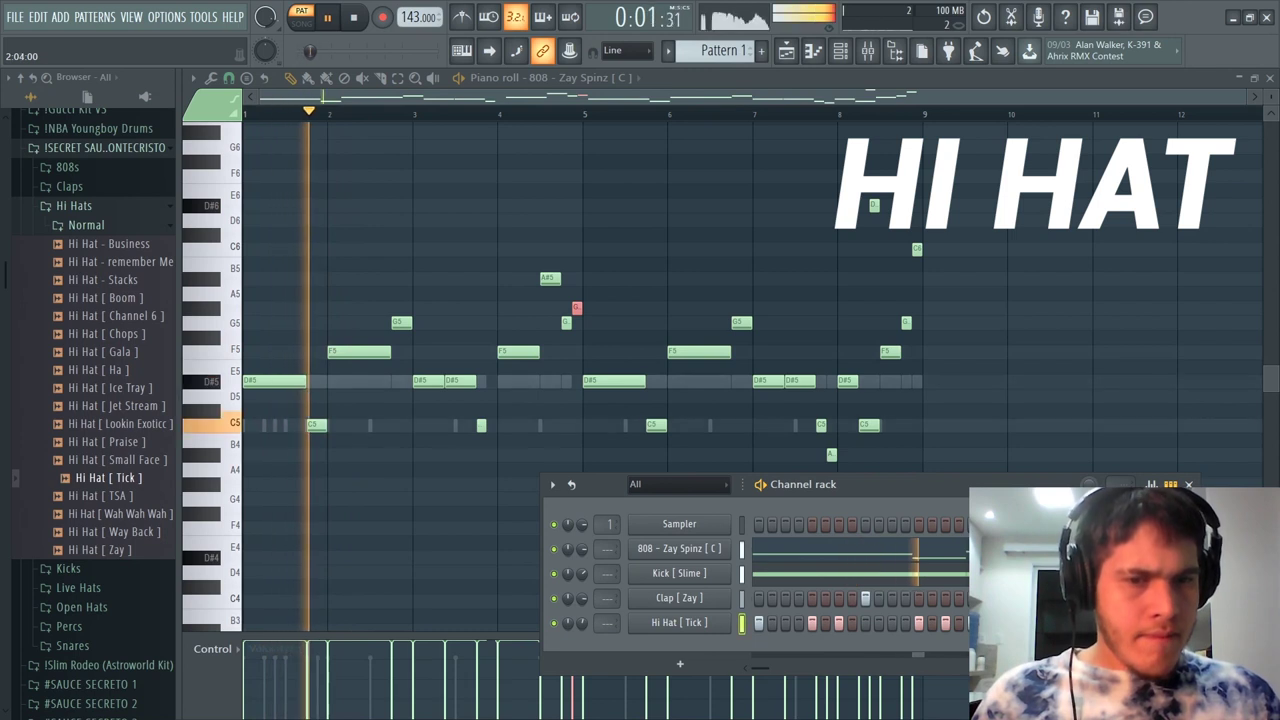
pyautogui.press('space')
pyautogui.press('space')
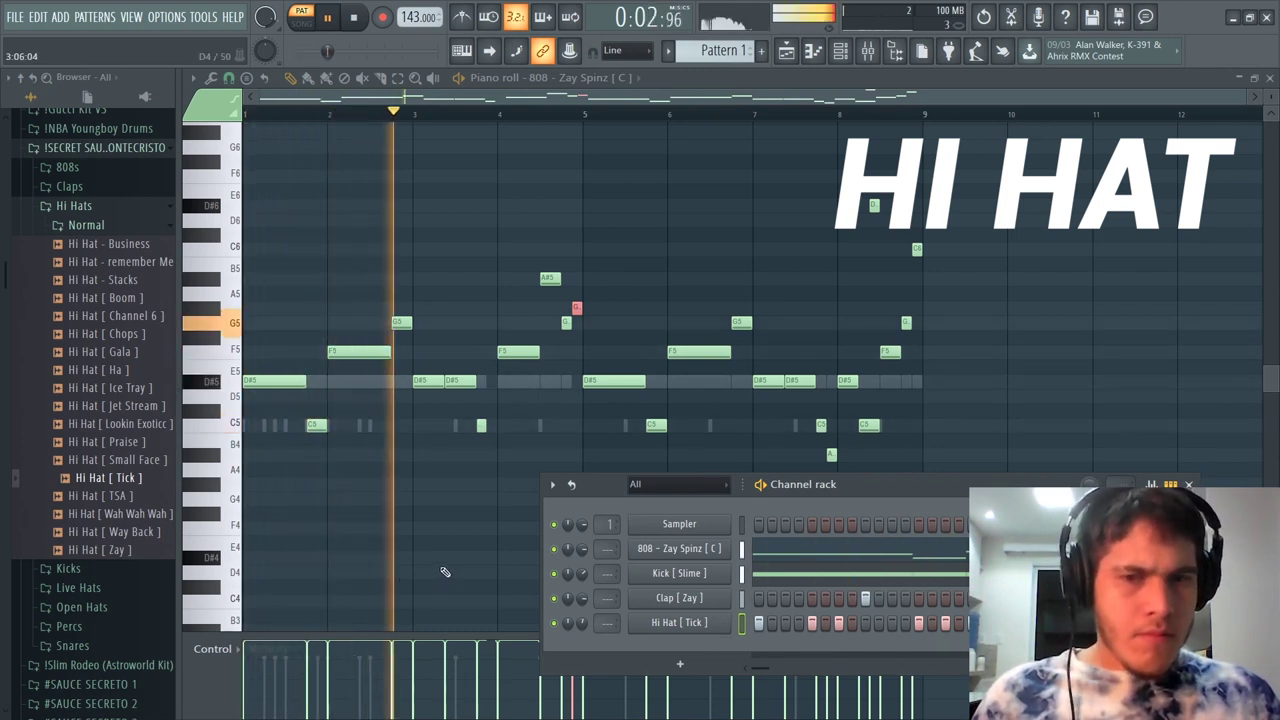
pyautogui.press('space')
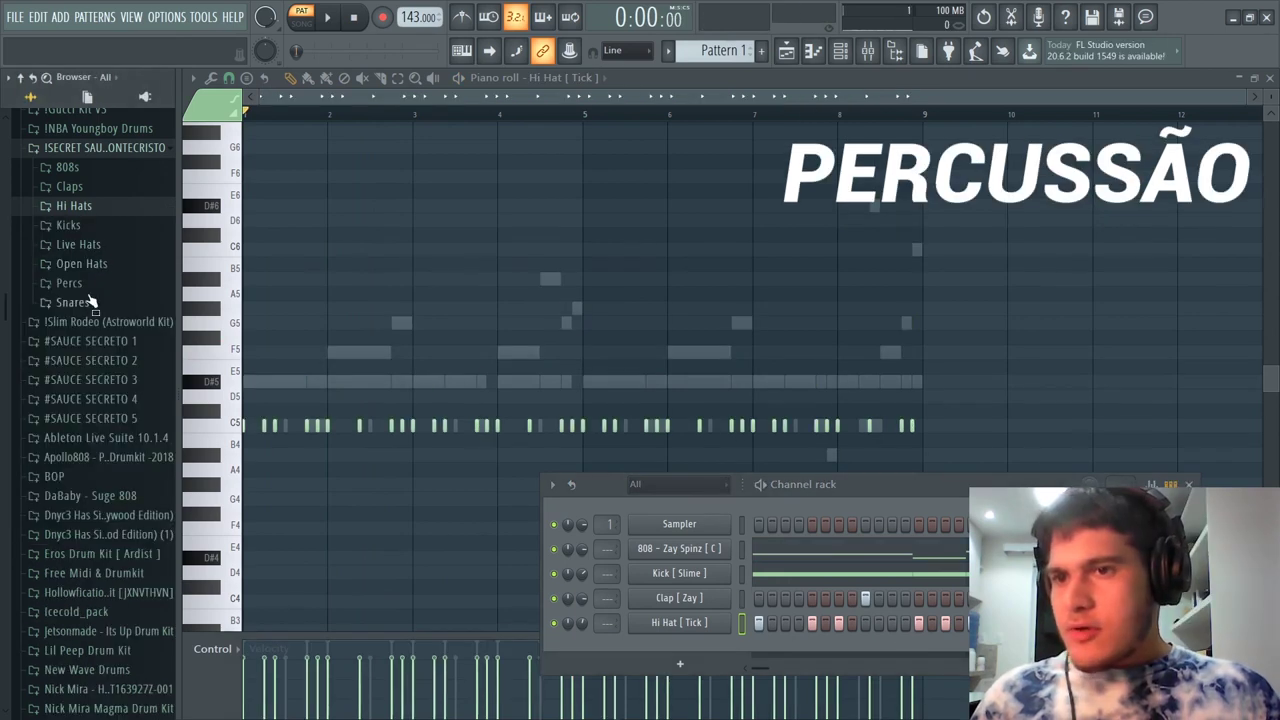
# Step: Add the Perc - Pascal sample from the African and Indian drums subfolder of Percs as a new channel
pyautogui.click(88, 286)
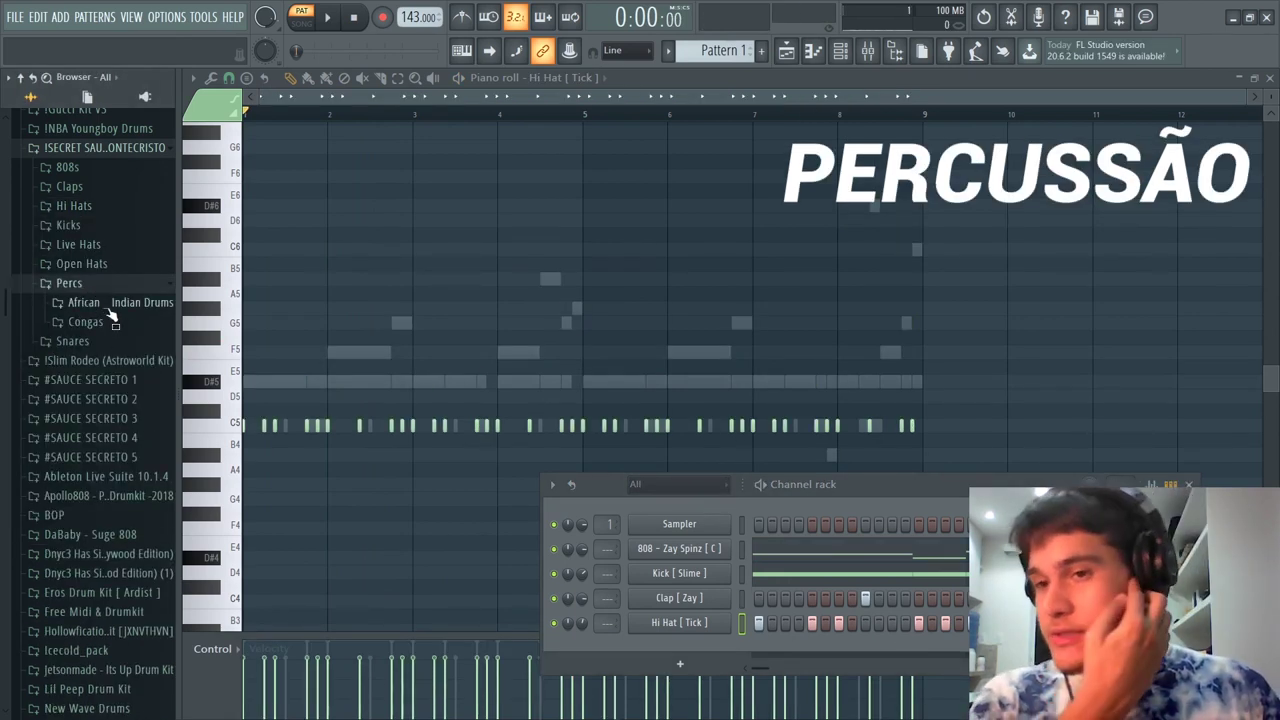
pyautogui.click(108, 306)
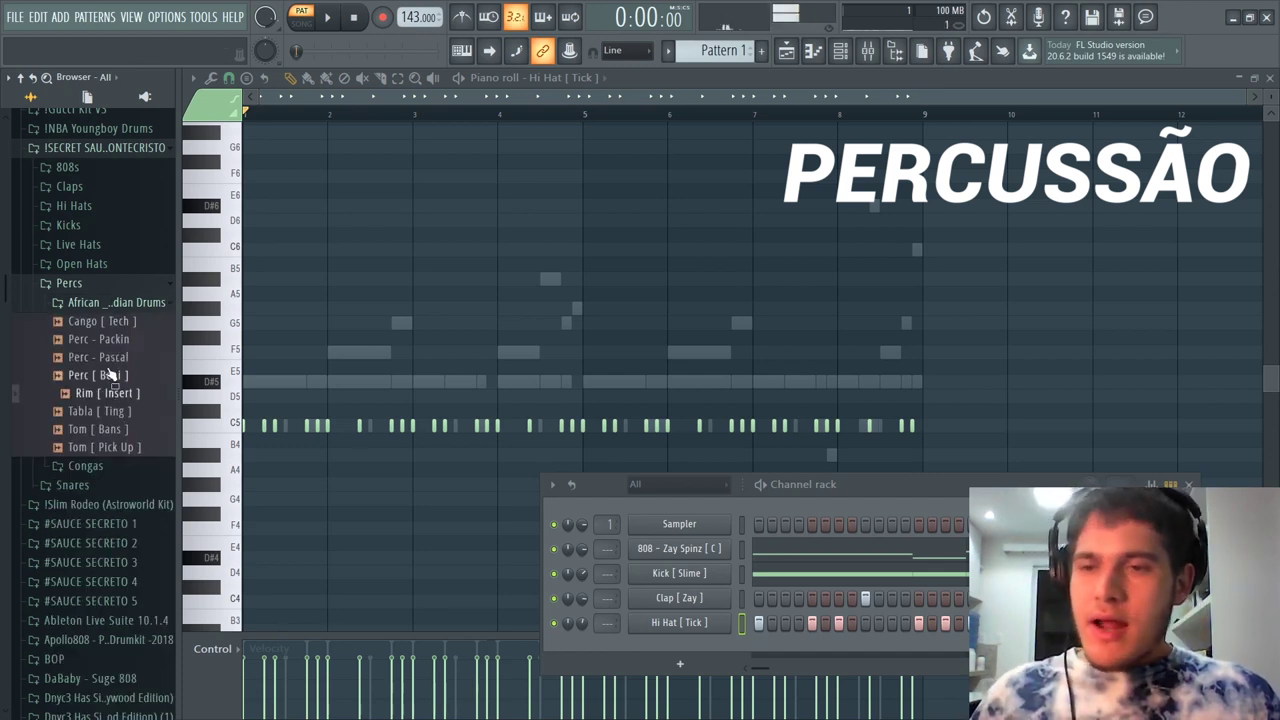
pyautogui.moveTo(726, 645); pyautogui.dragTo(728, 646)
pyautogui.press('space')
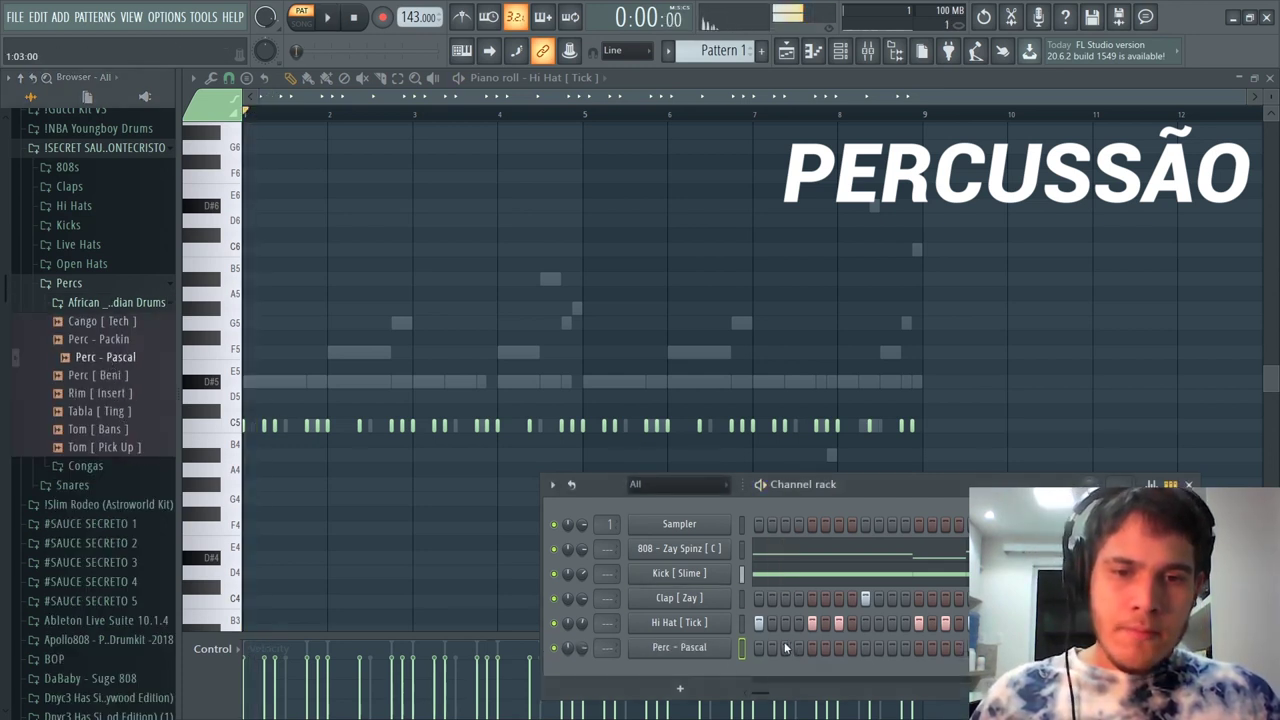
# Step: Place a Perc - Pascal hit on step 3 of Pattern 1 and listen to the pattern
pyautogui.click(786, 648)
pyautogui.press('space')
pyautogui.press('space')
pyautogui.press('space')
pyautogui.press('space')
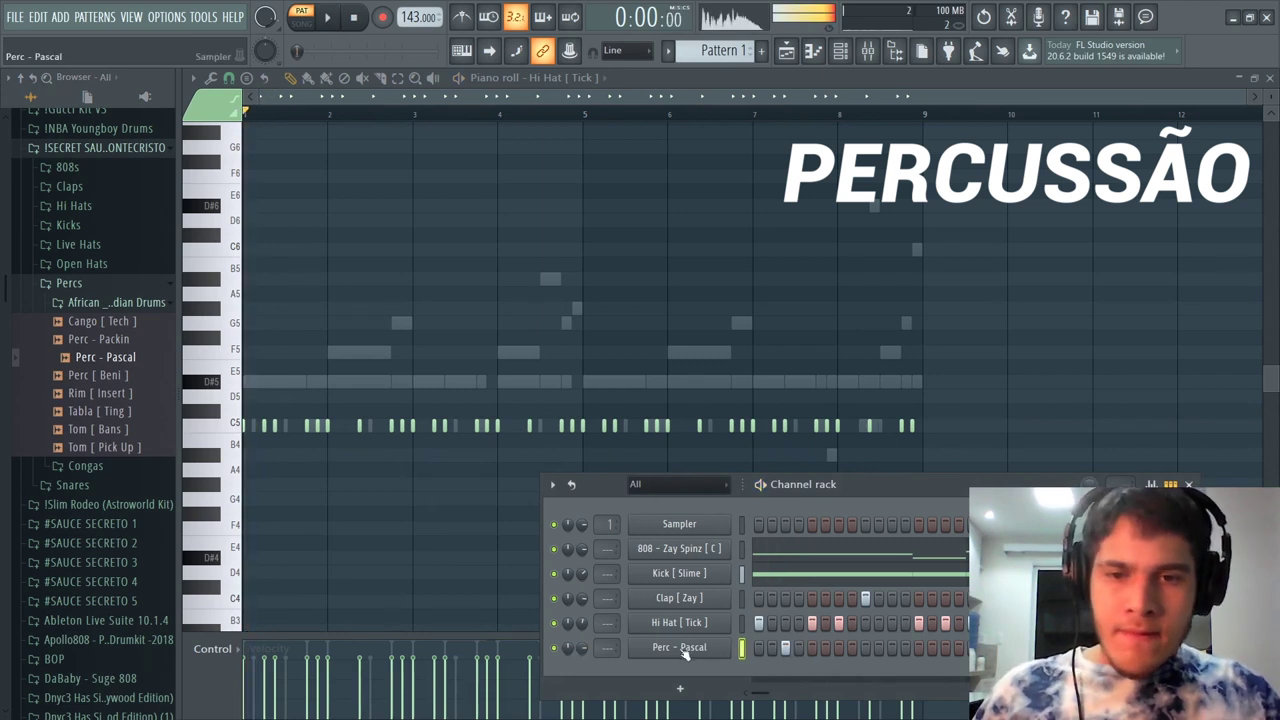
pyautogui.press('space')
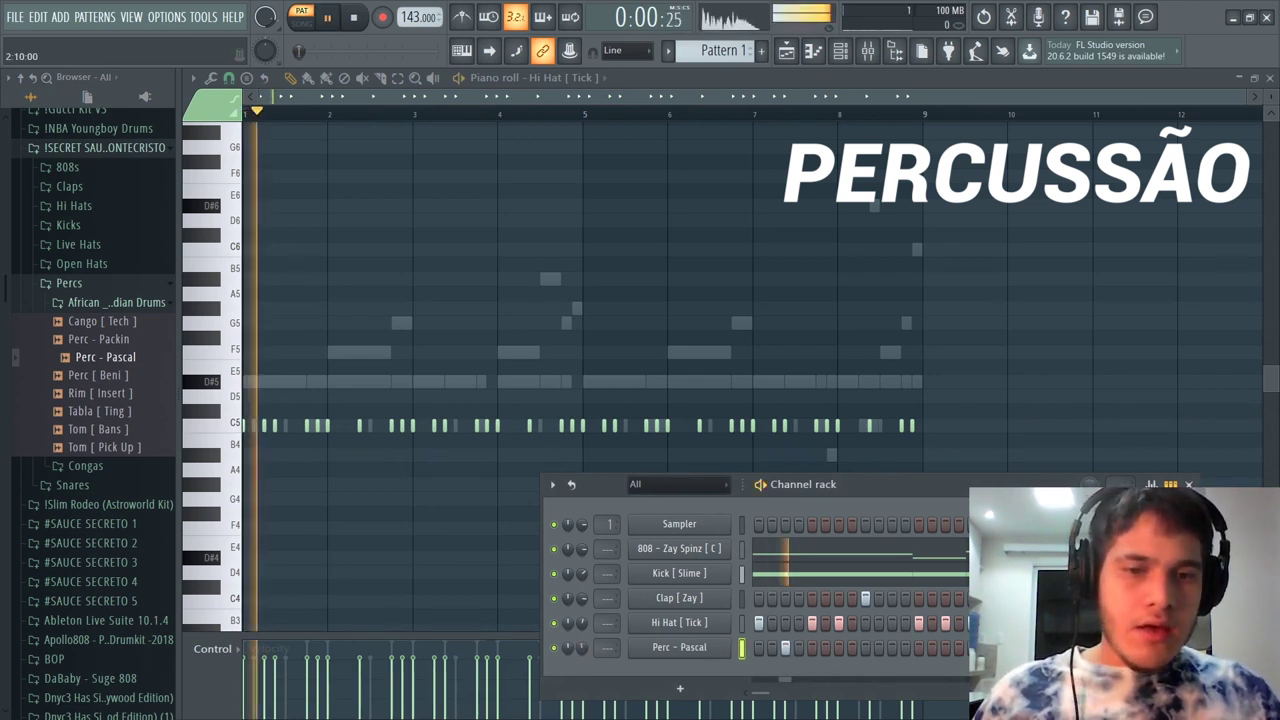
pyautogui.press('space')
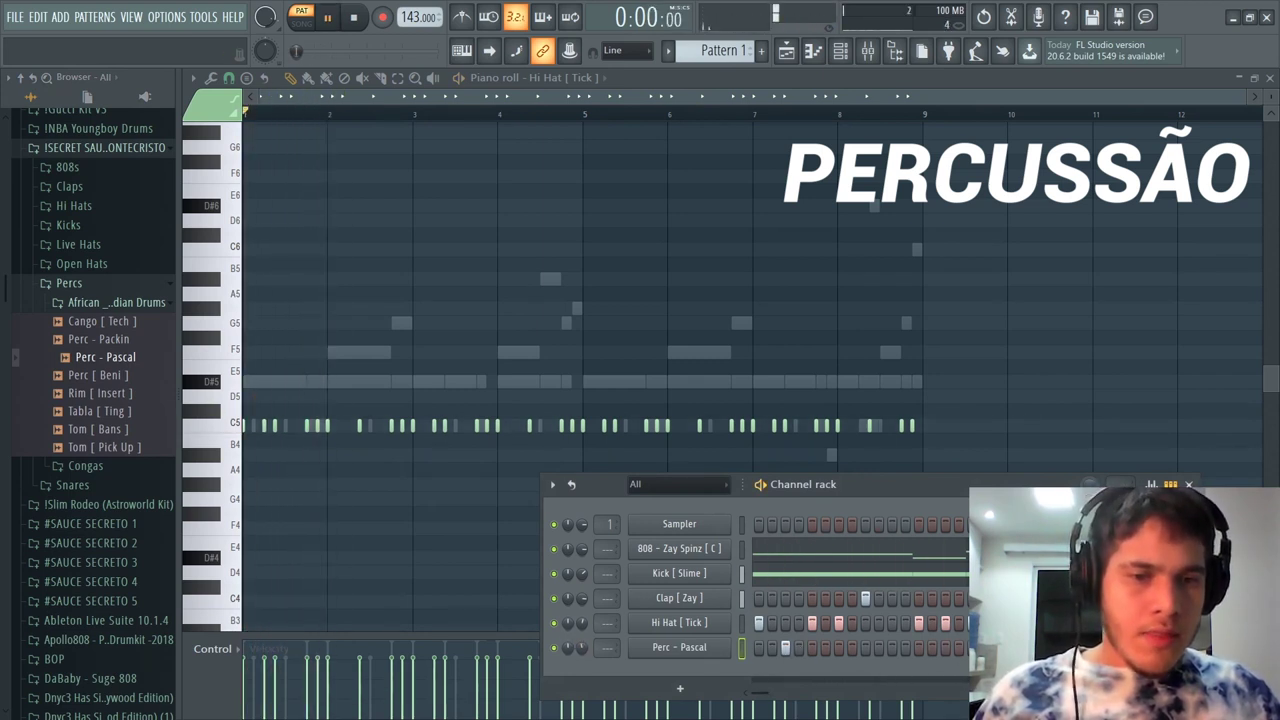
pyautogui.press('space')
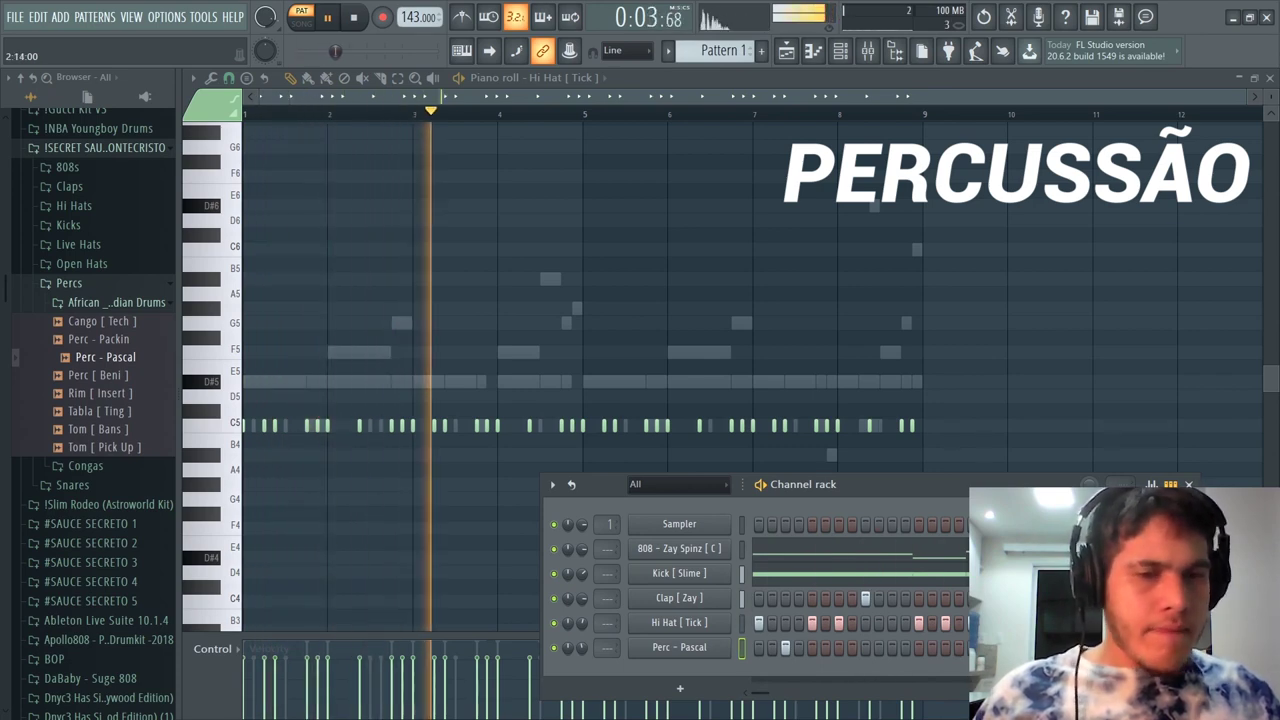
pyautogui.press('space')
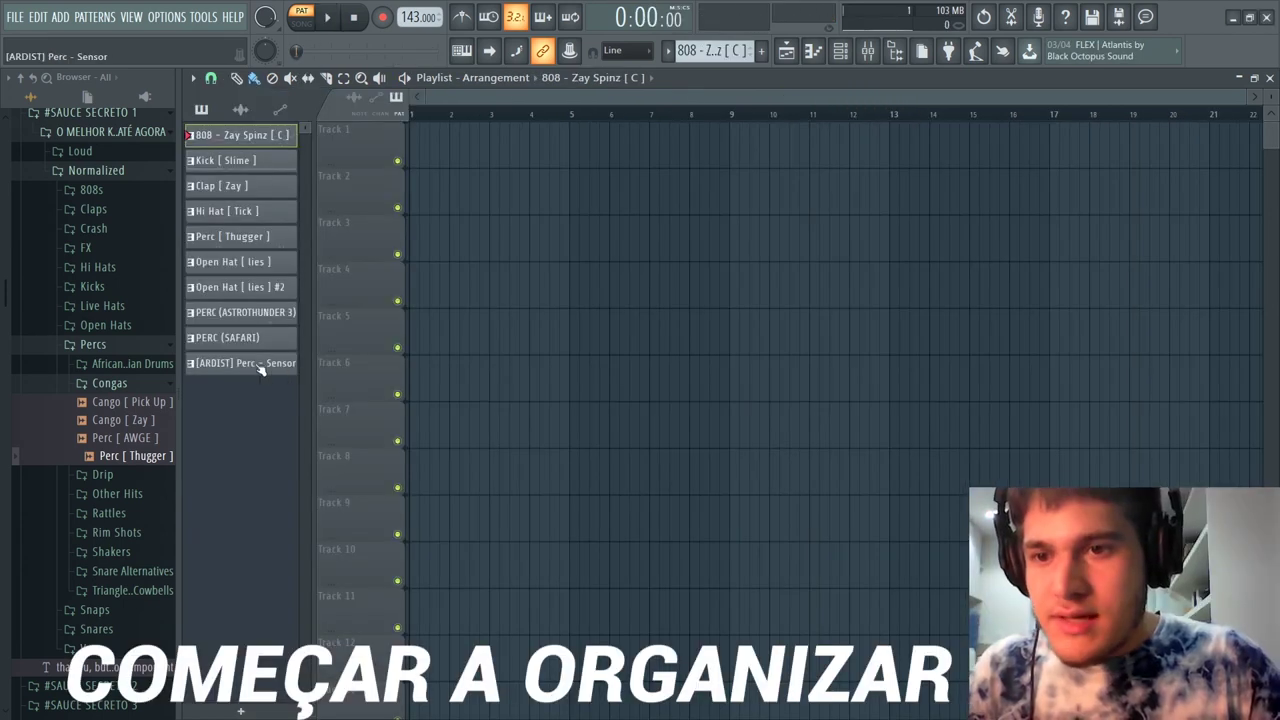
# Step: Select all patterns from 808 - Zay Spinz [ C ] to [ARDIST] Perc - Sensor and place them on playlist tracks starting at Track 1
pyautogui.click(259, 369)
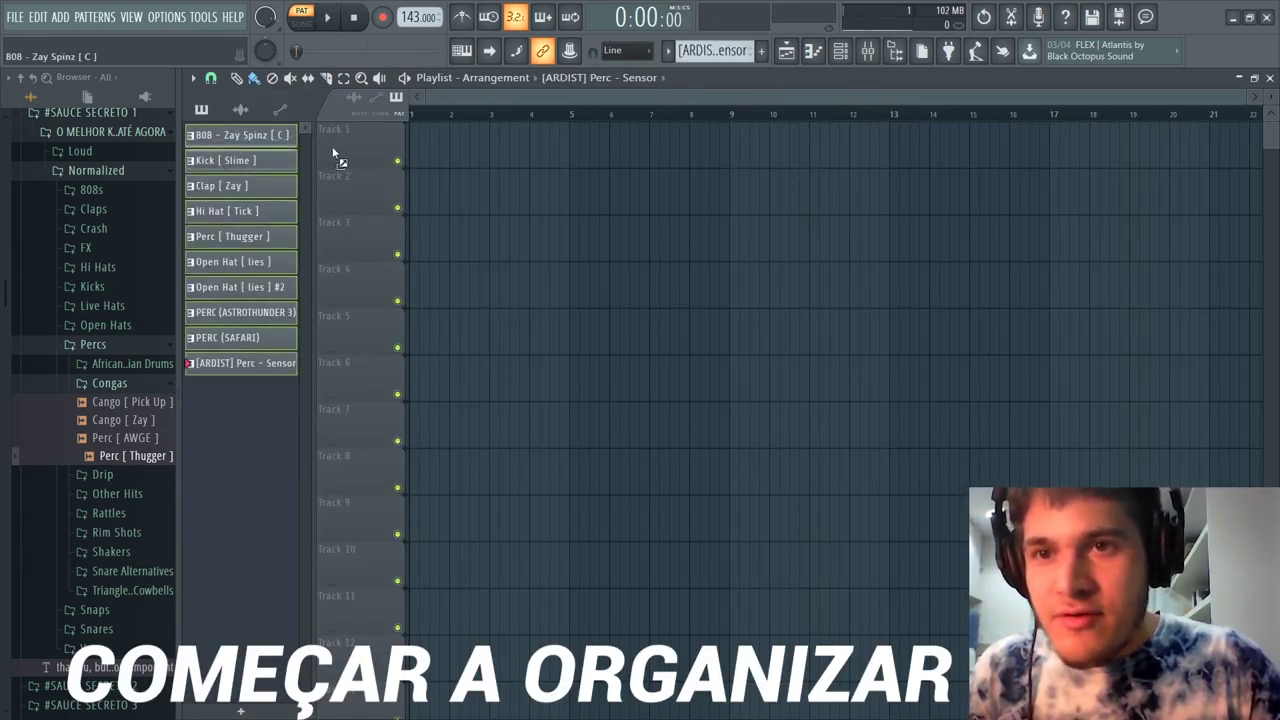
pyautogui.moveTo(333, 152); pyautogui.dragTo(345, 150)
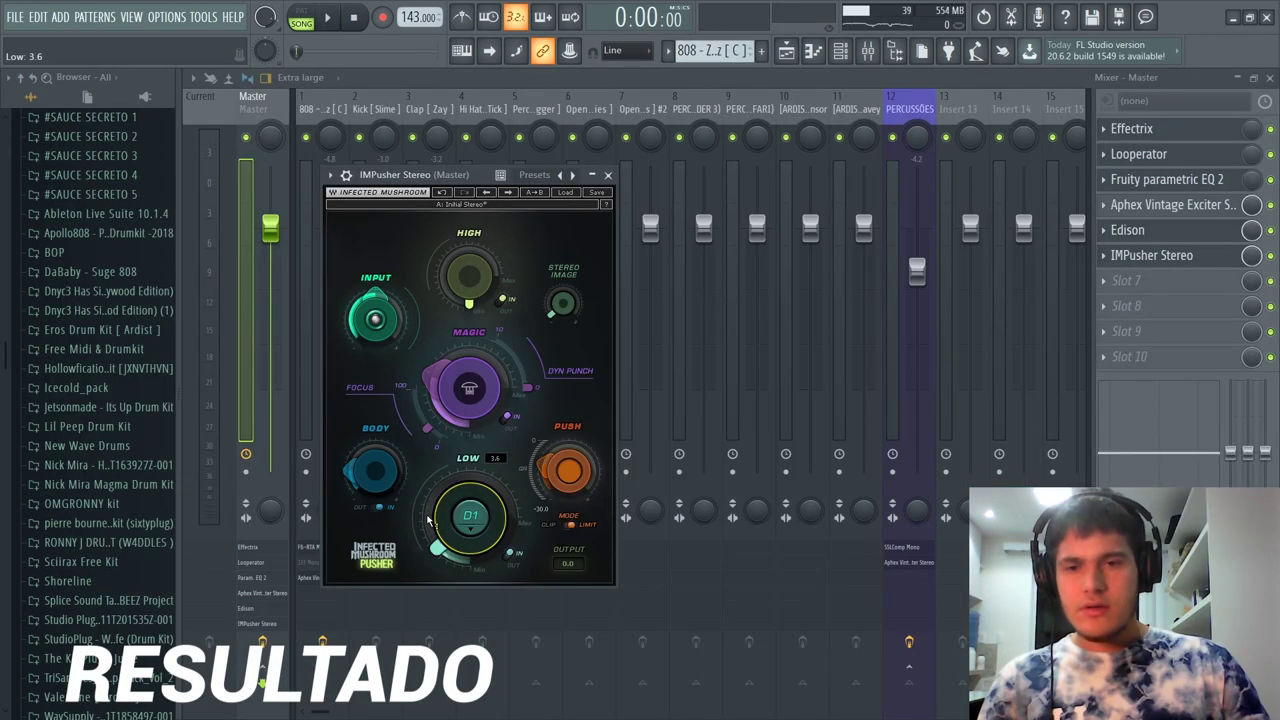
# Step: Play the song while adjusting Body in the master's IMPusher Stereo, setting Push to 7.5 dB and Magic to 27.6
pyautogui.press('space')
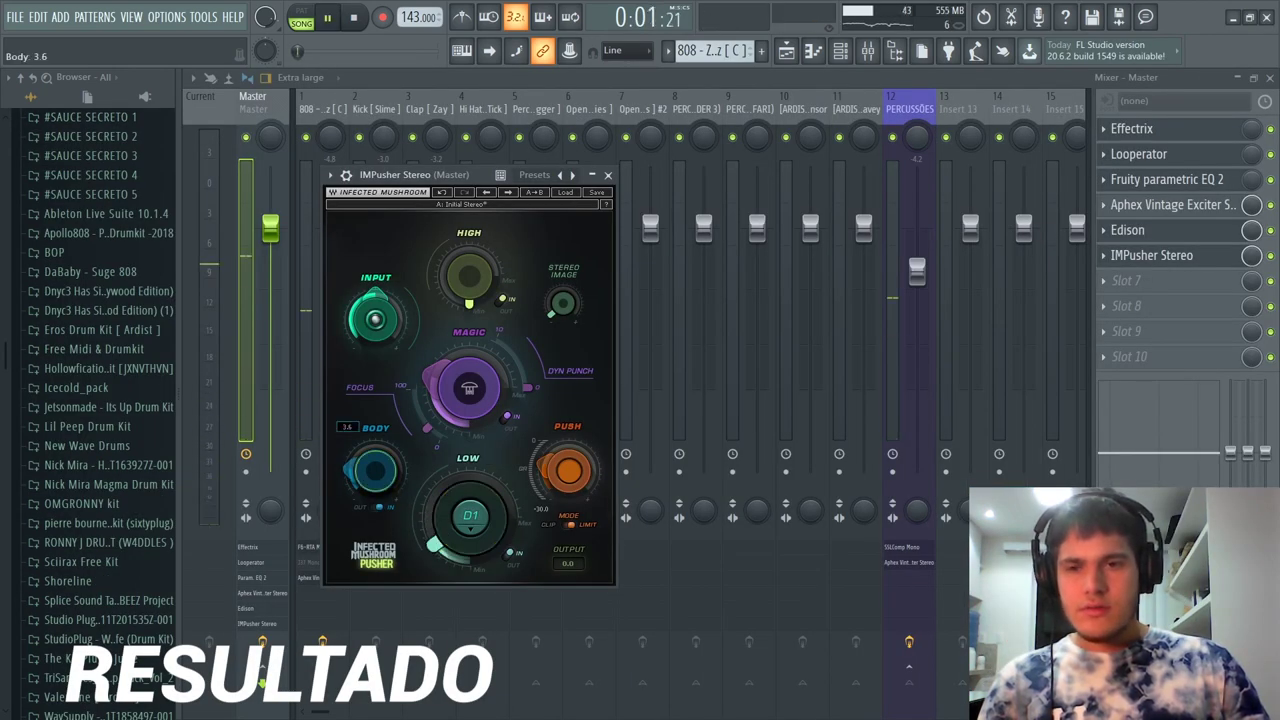
pyautogui.moveTo(373, 478); pyautogui.dragTo(373, 481)
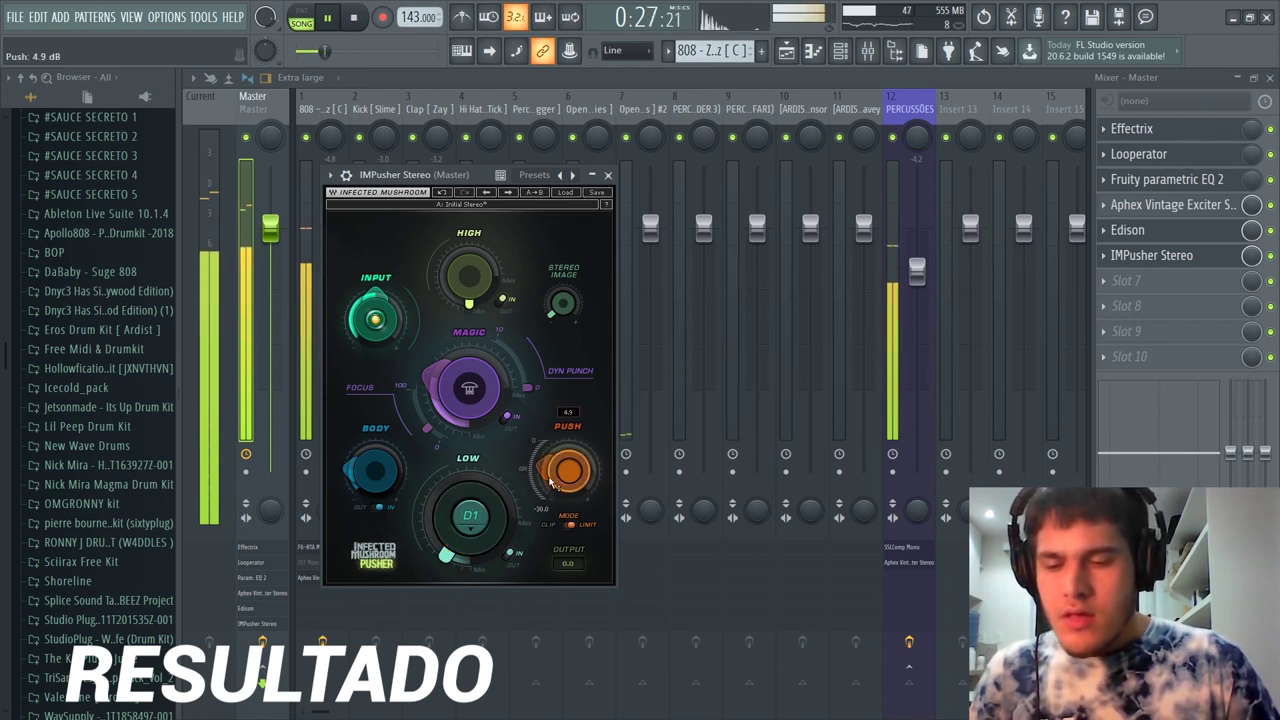
pyautogui.moveTo(550, 483); pyautogui.dragTo(550, 466)
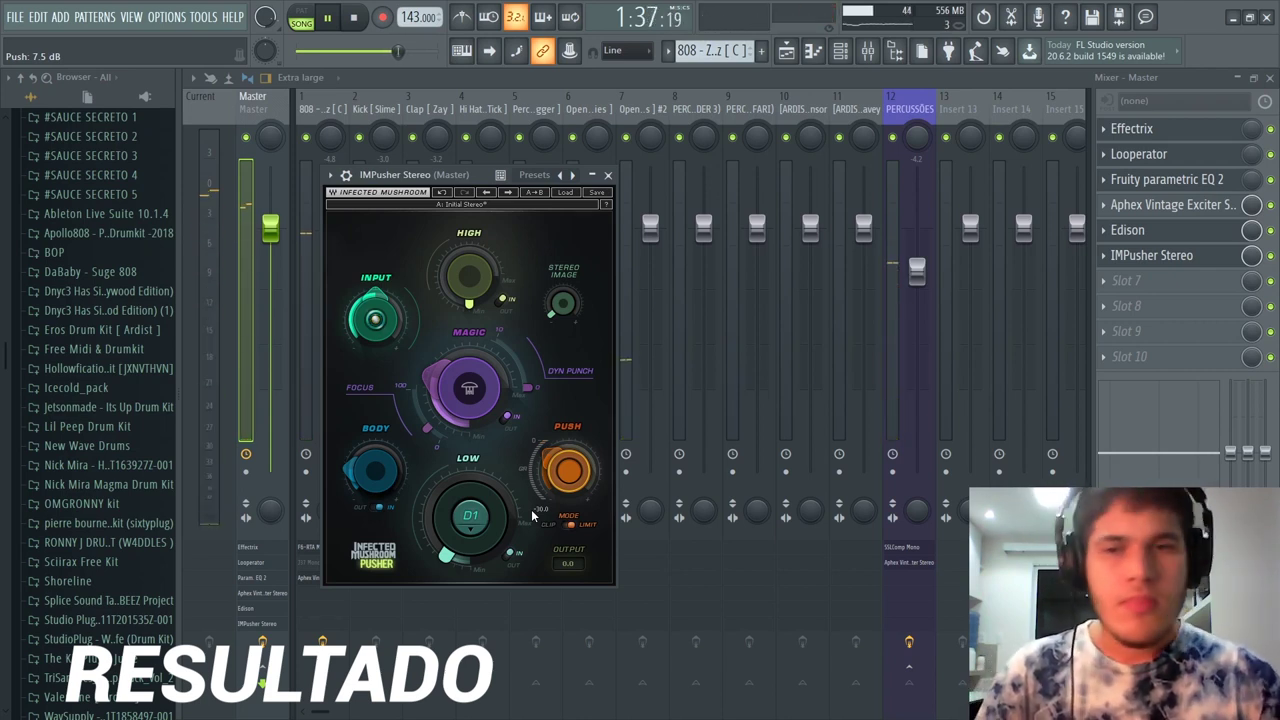
pyautogui.moveTo(456, 391); pyautogui.dragTo(456, 412)
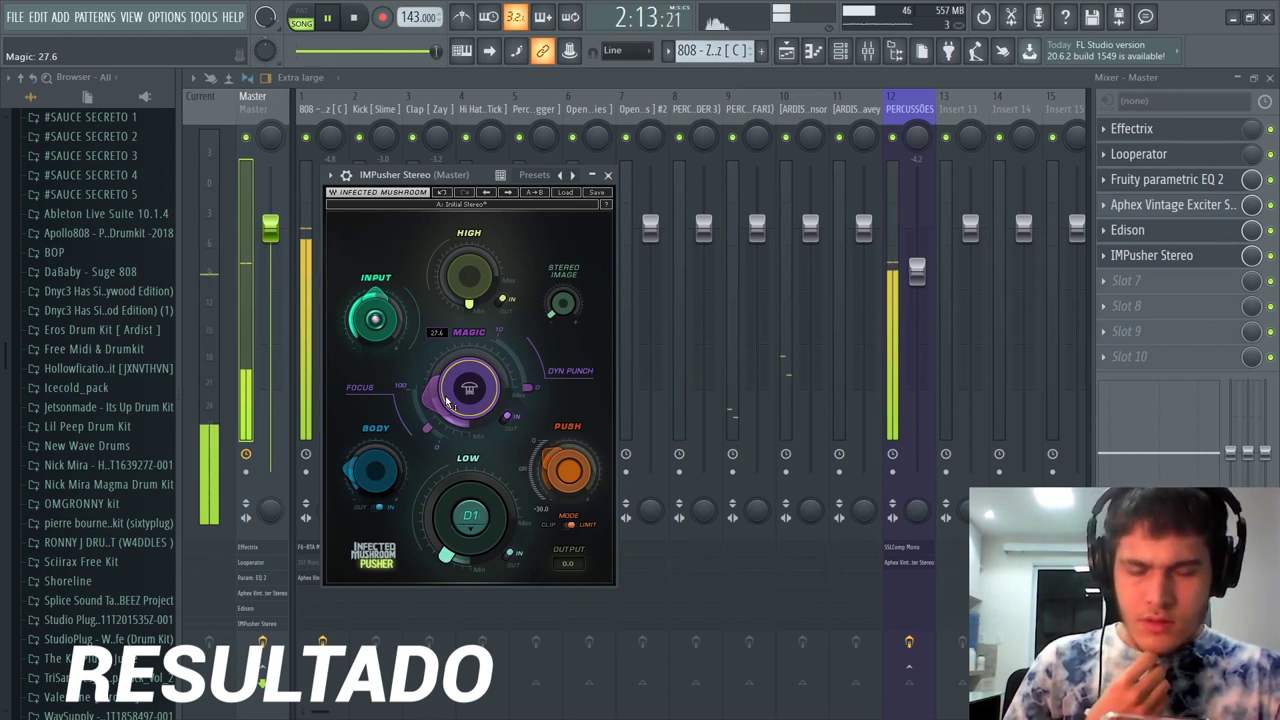
# Step: Stop the song playback and show the full arrangement in the playlist
pyautogui.press('space')
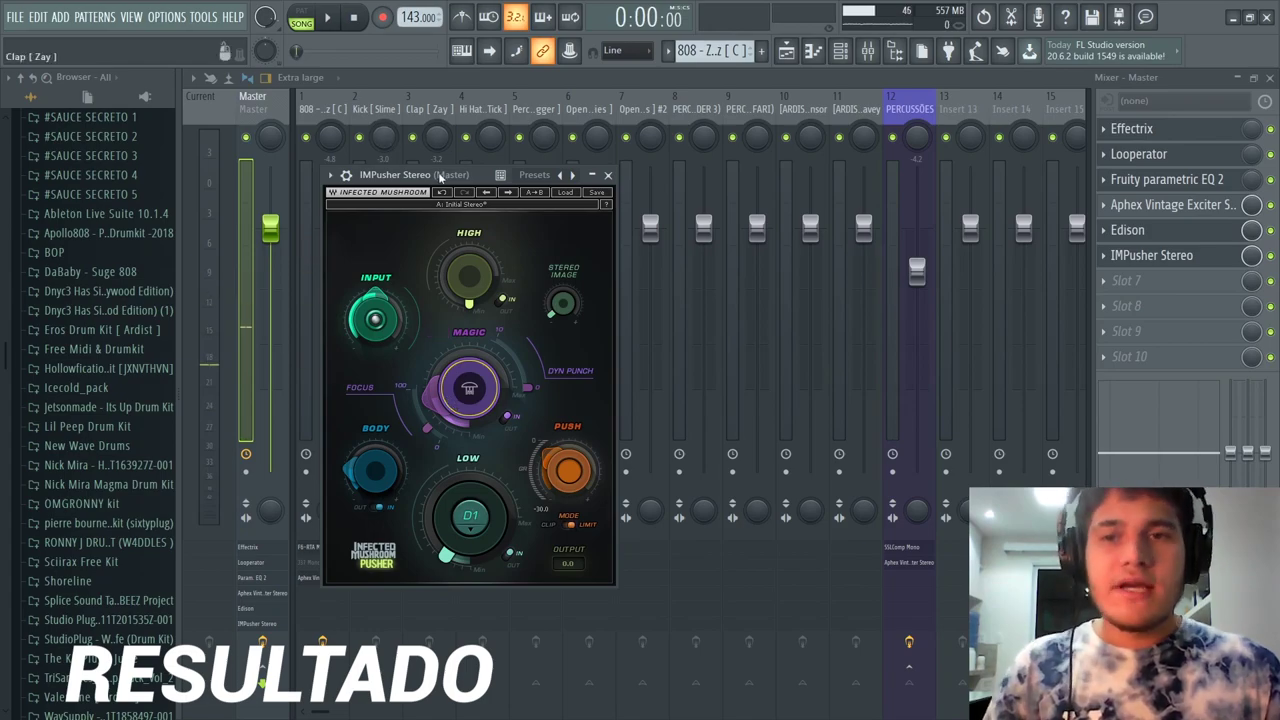
pyautogui.click(786, 50)
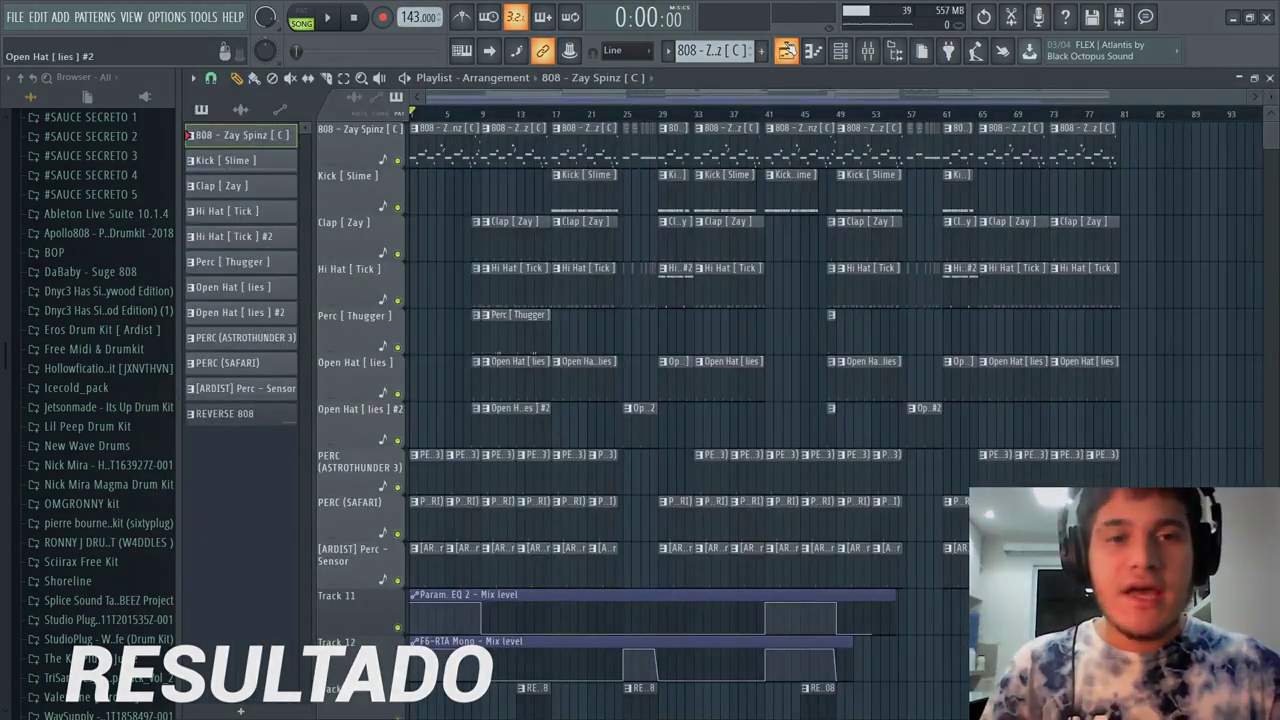